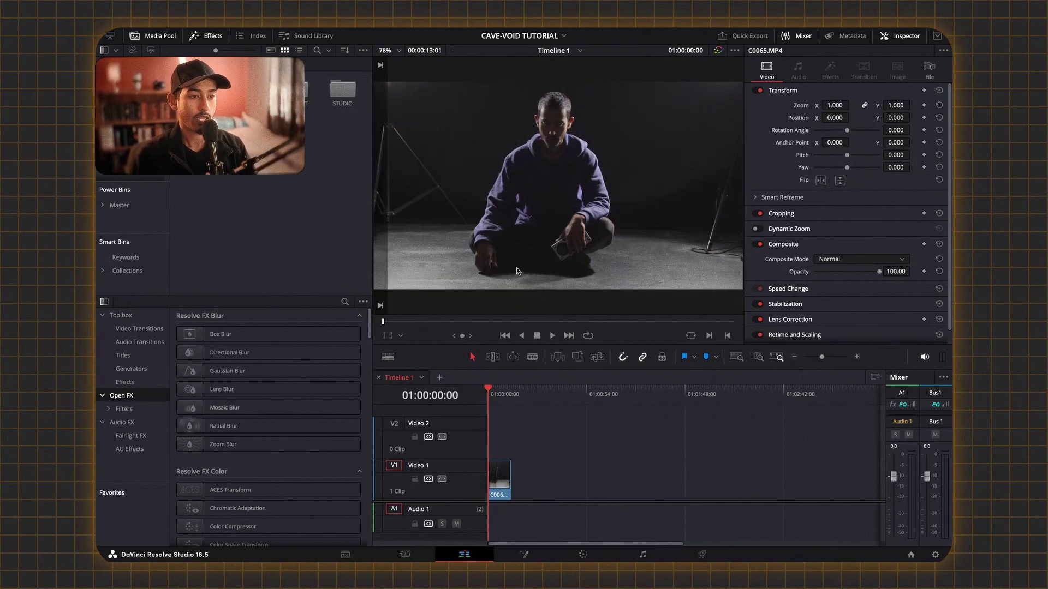
Step: Zoom the viewer out on clip C0065.MP4 in Timeline 1
{"action": "scroll", "coordinate": [518, 256], "scroll_direction": "down", "scroll_amount": 3}
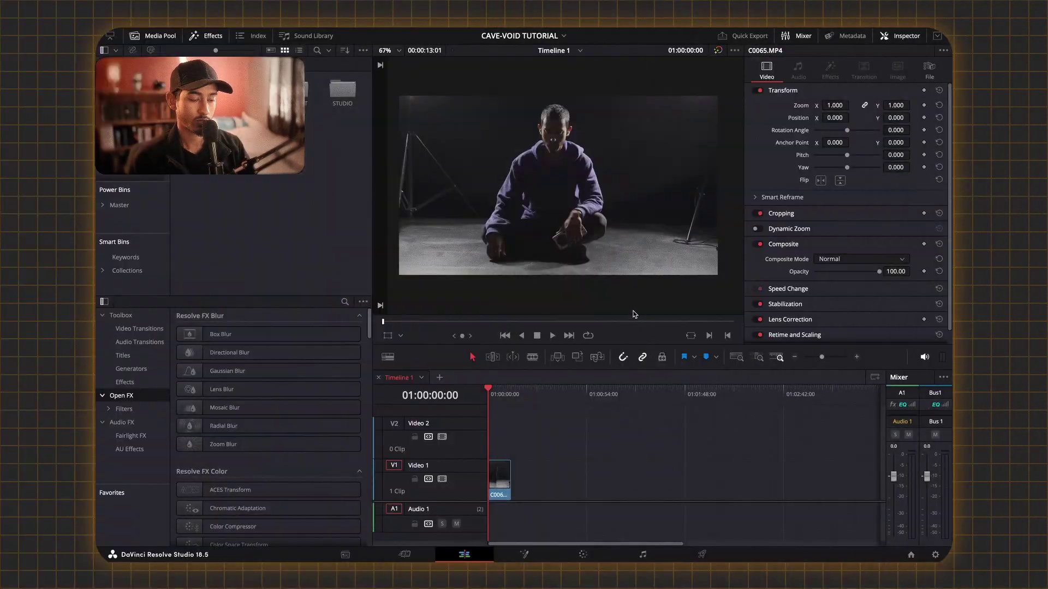
Step: On the Color page, raise node 02's Gain master wheel to 1.13 to brighten highlights
{"action": "left_click", "coordinate": [582, 554]}
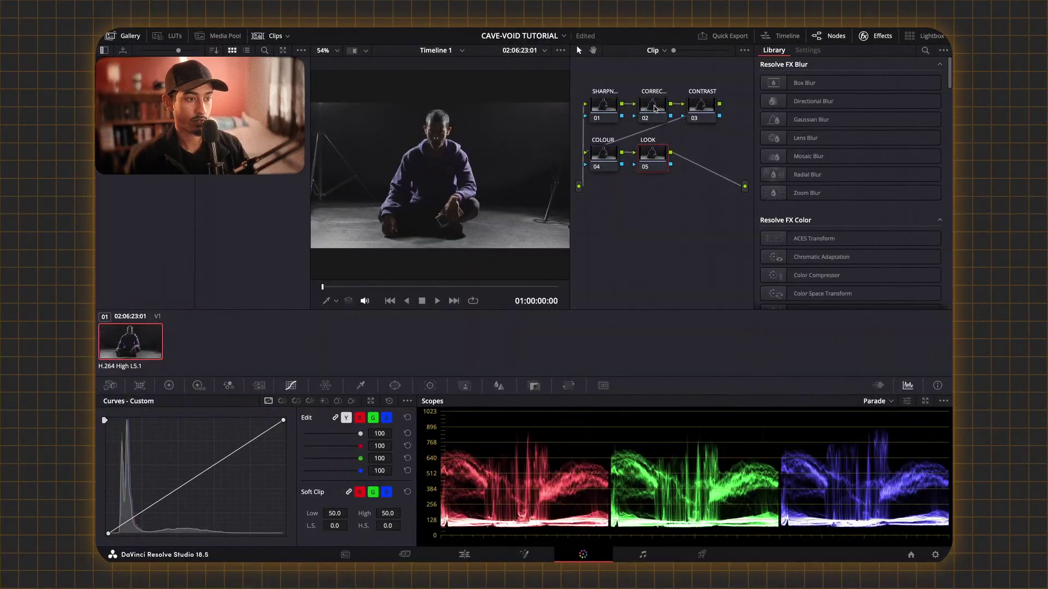
{"action": "left_click", "coordinate": [654, 108]}
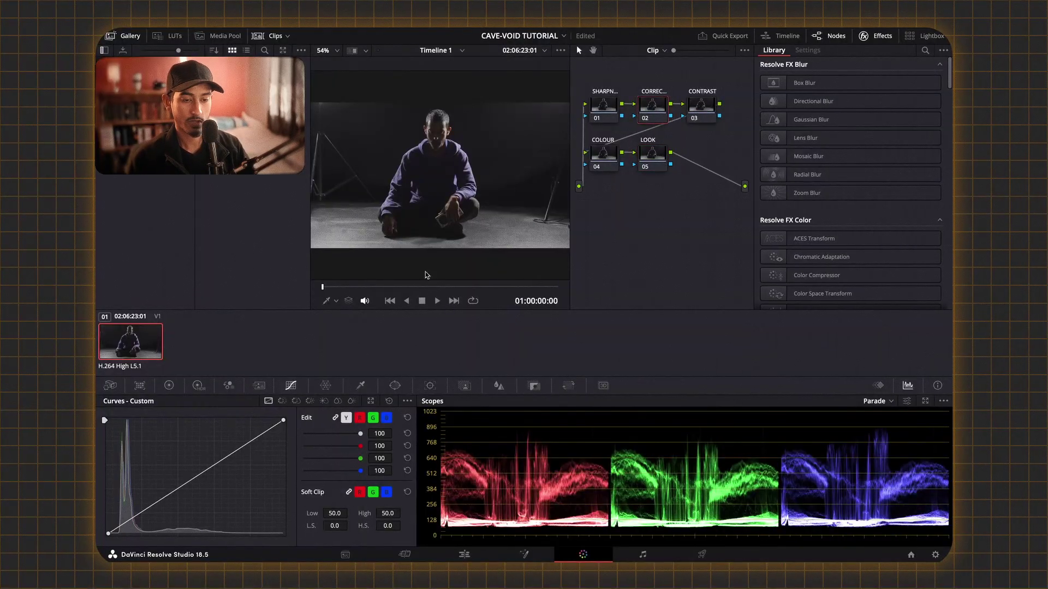
{"action": "left_click", "coordinate": [169, 385]}
{"action": "left_click", "coordinate": [361, 401]}
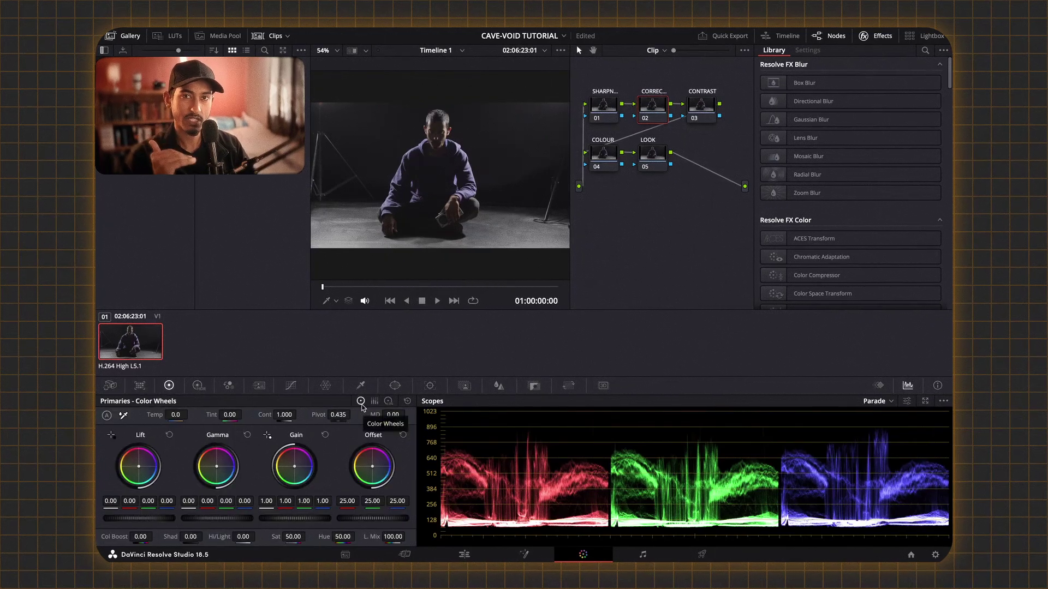
{"action": "left_click_drag", "start_coordinate": [313, 518], "coordinate": [347, 519]}
Step: Set node 03's contrast to 1.244 and node 04's saturation to 0
{"action": "left_click", "coordinate": [706, 113]}
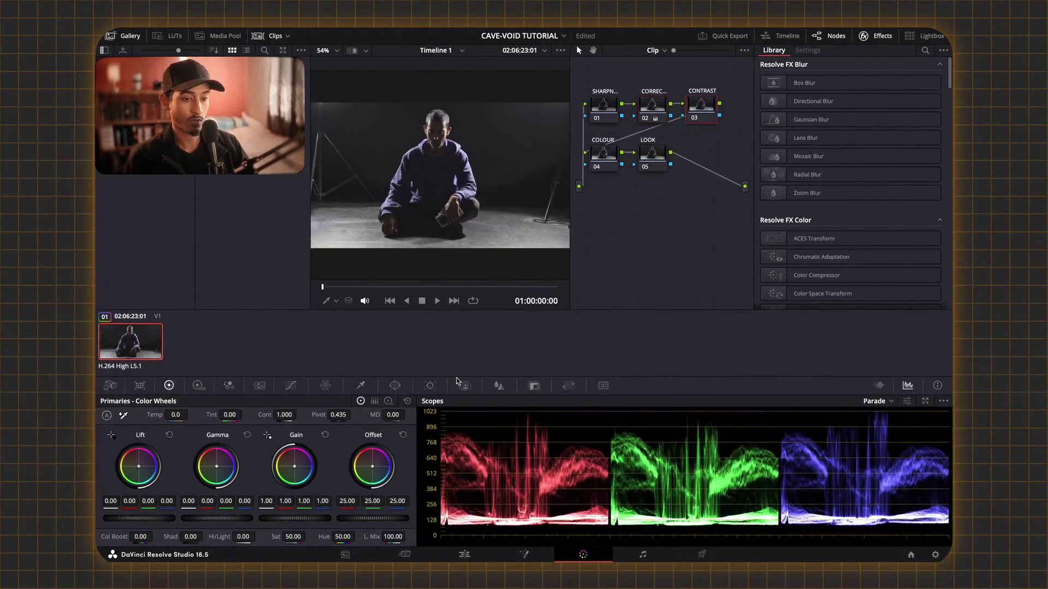
{"action": "left_click_drag", "start_coordinate": [290, 414], "coordinate": [299, 415]}
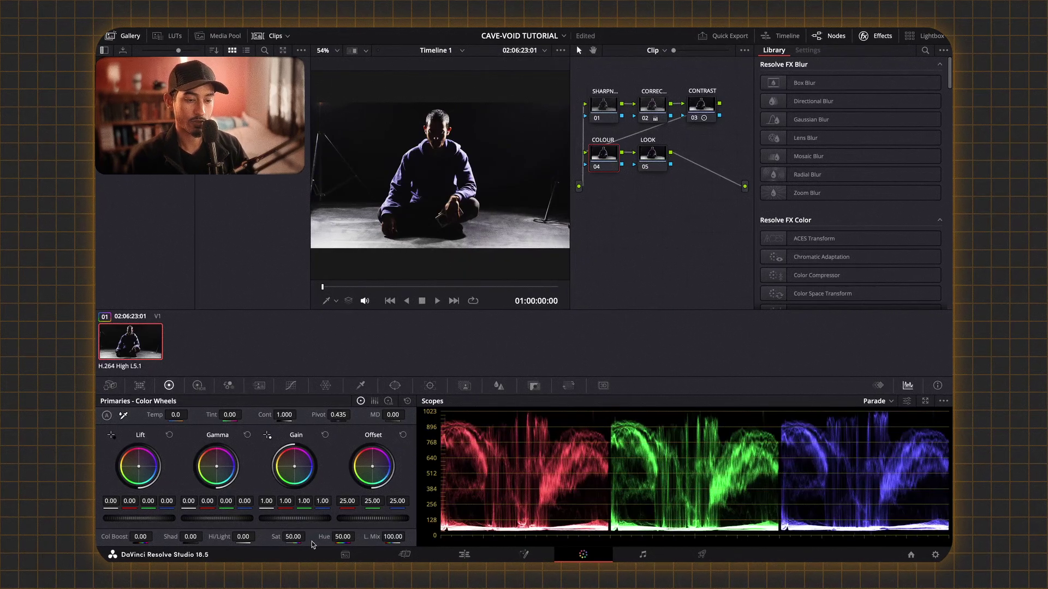
{"action": "left_click_drag", "start_coordinate": [293, 538], "coordinate": [270, 538]}
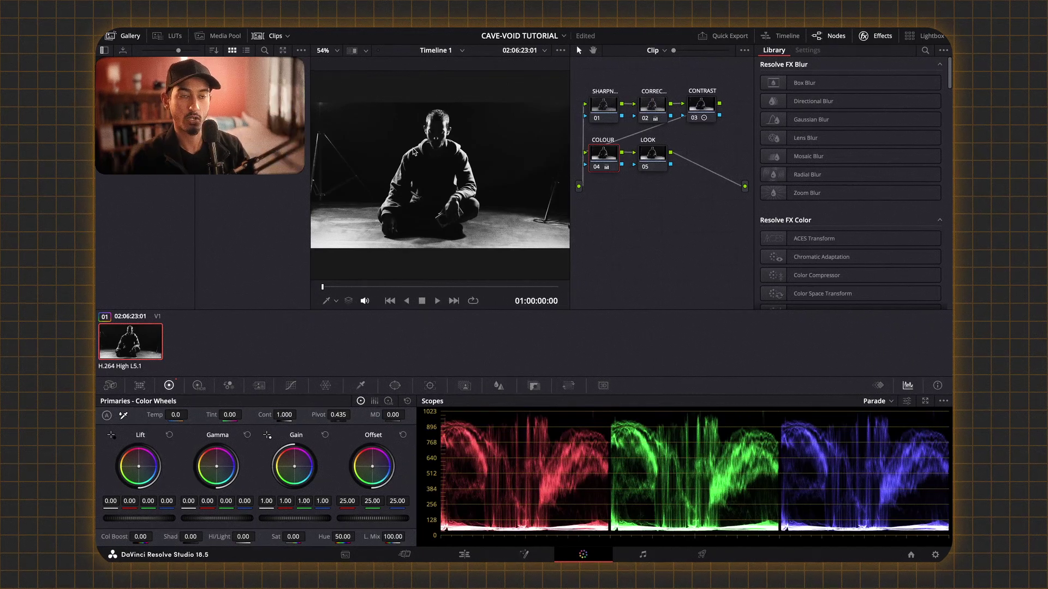
Step: Add a serial node 06 after node 05 and label it MASK
{"action": "right_click", "coordinate": [654, 168]}
{"action": "mouse_move", "coordinate": [709, 206]}
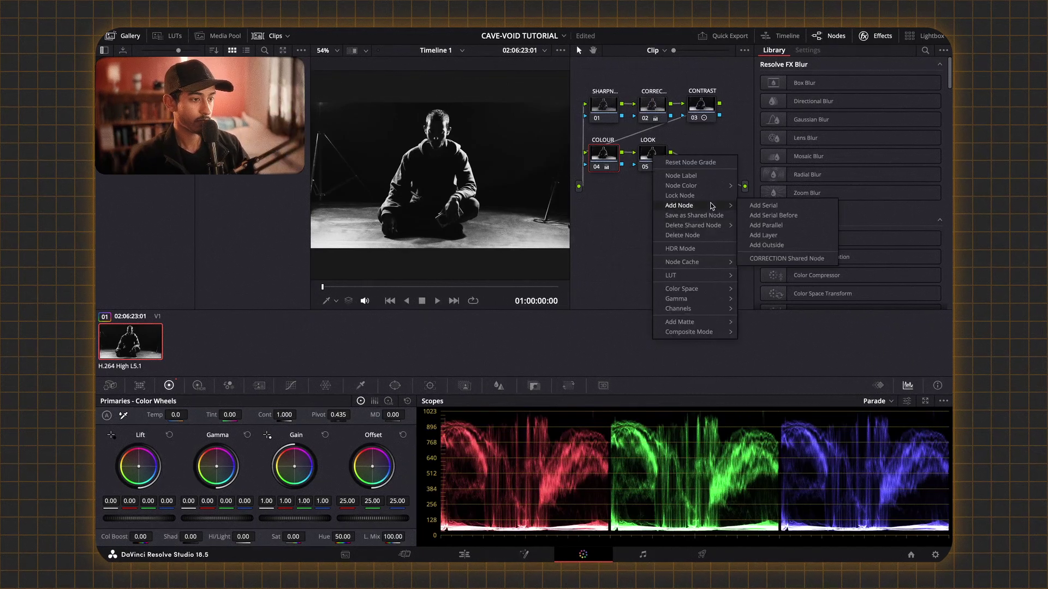
{"action": "left_click", "coordinate": [775, 207]}
{"action": "left_click_drag", "start_coordinate": [704, 158], "coordinate": [628, 230]}
{"action": "right_click", "coordinate": [633, 229]}
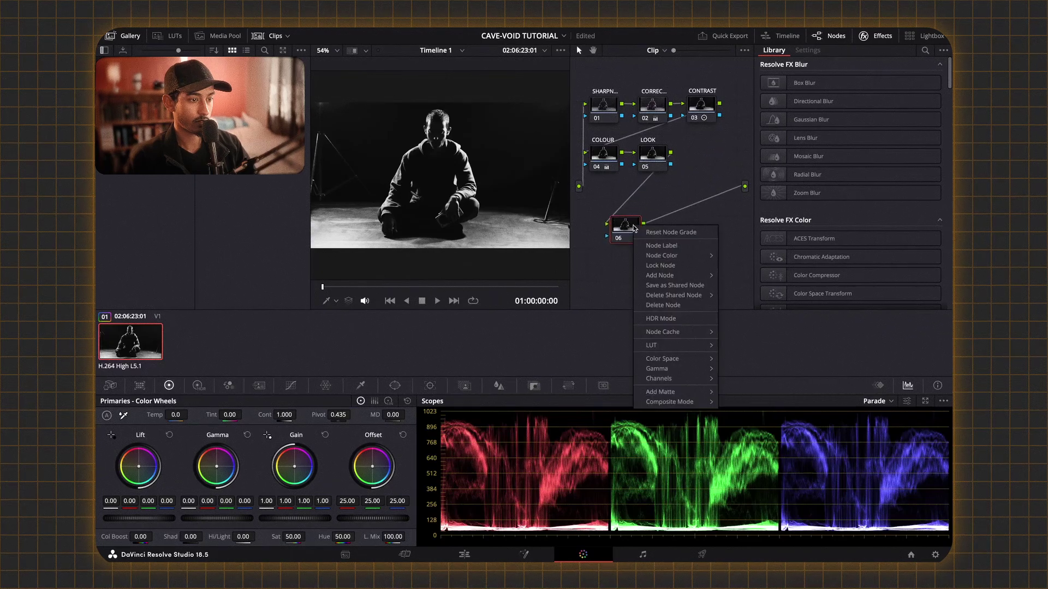
{"action": "left_click", "coordinate": [669, 251]}
{"action": "type", "text": "MASK"}
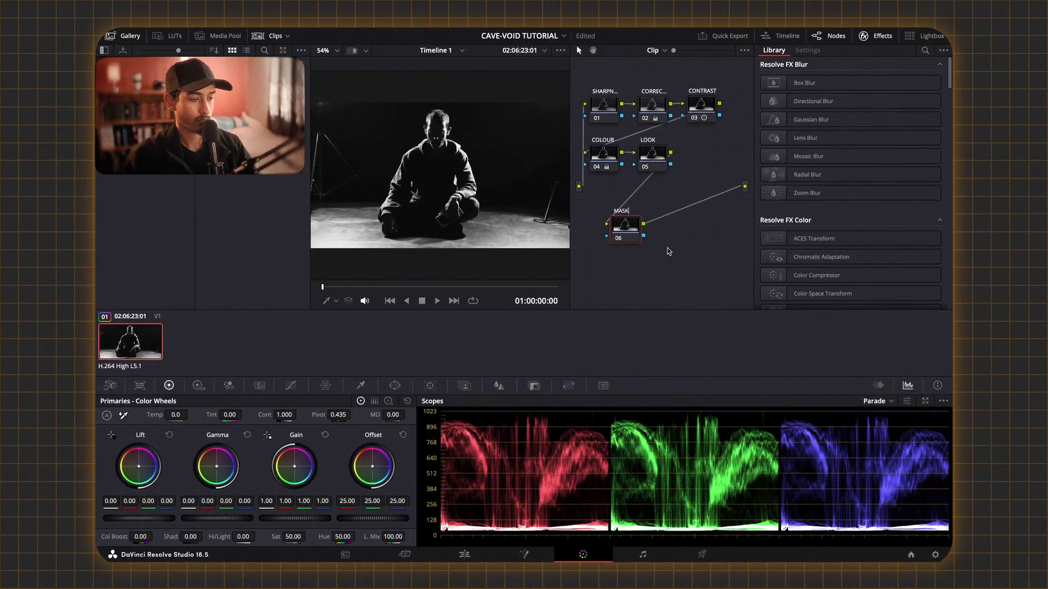
{"action": "key", "text": "Return"}
{"action": "left_click_drag", "start_coordinate": [622, 231], "coordinate": [599, 213]}
Step: Add an alpha output and wire the MASK node's key output into it
{"action": "right_click", "coordinate": [682, 241]}
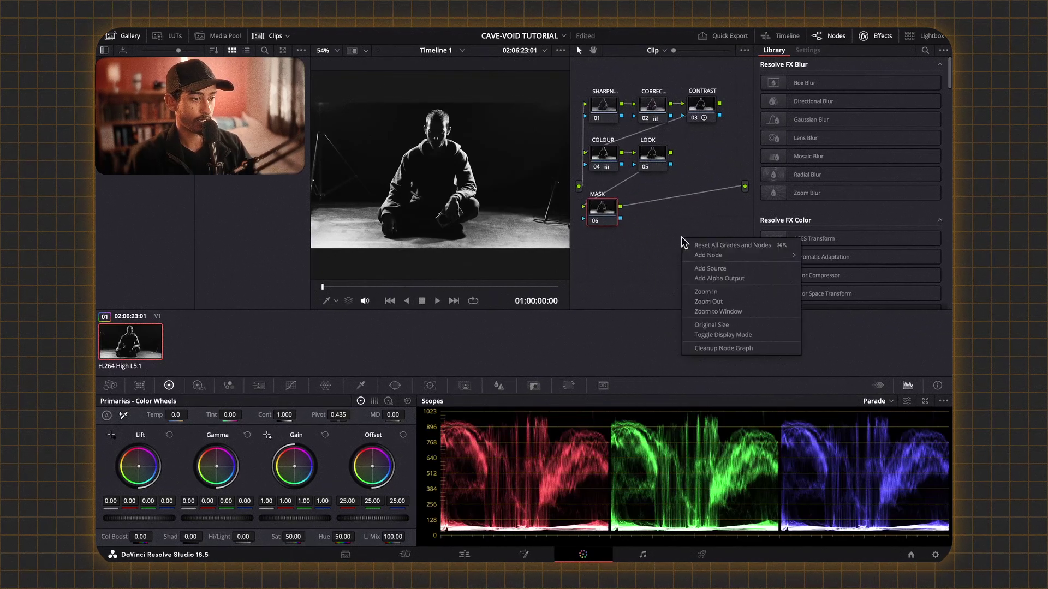
{"action": "left_click", "coordinate": [723, 278]}
{"action": "left_click_drag", "start_coordinate": [634, 225], "coordinate": [744, 217]}
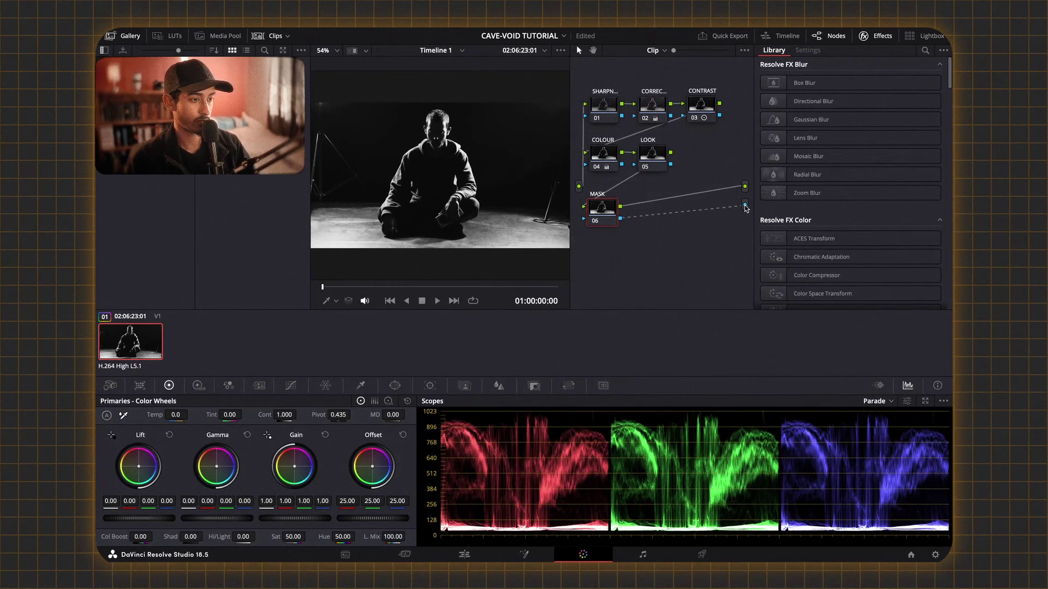
{"action": "left_click_drag", "start_coordinate": [587, 219], "coordinate": [663, 209]}
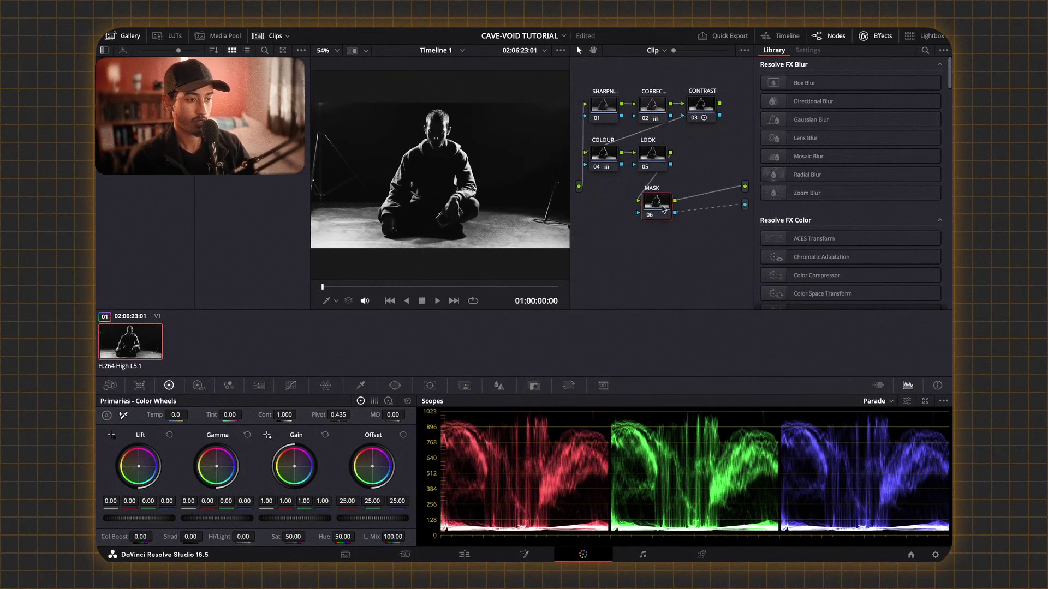
Step: Start a Pen window mask, placing points up the figure's right side to above the head
{"action": "left_click", "coordinate": [394, 386]}
{"action": "left_click", "coordinate": [116, 521]}
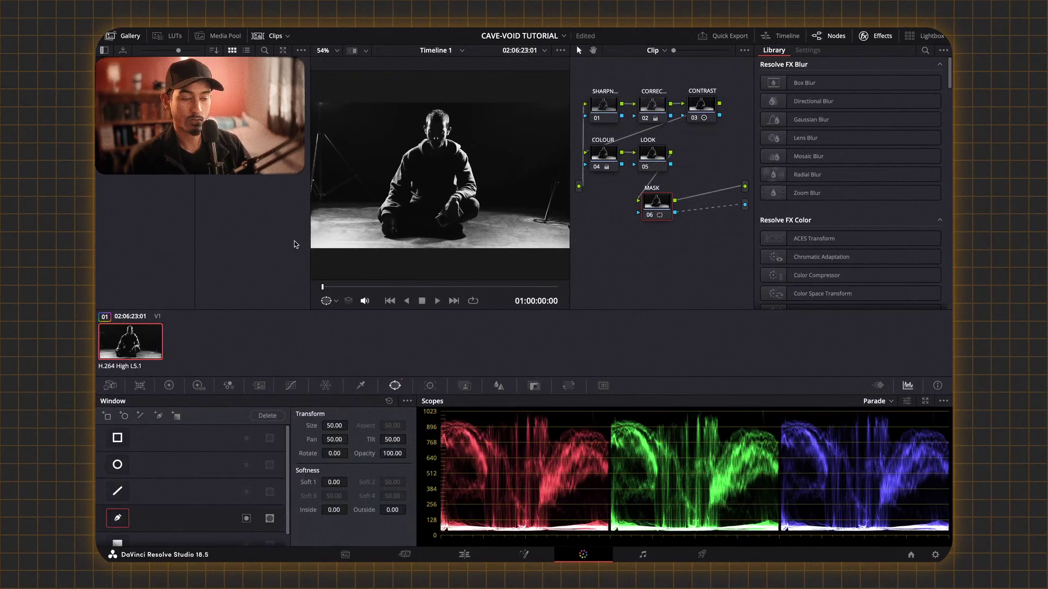
{"action": "left_click", "coordinate": [484, 258]}
{"action": "left_click", "coordinate": [477, 233]}
{"action": "left_click", "coordinate": [503, 211]}
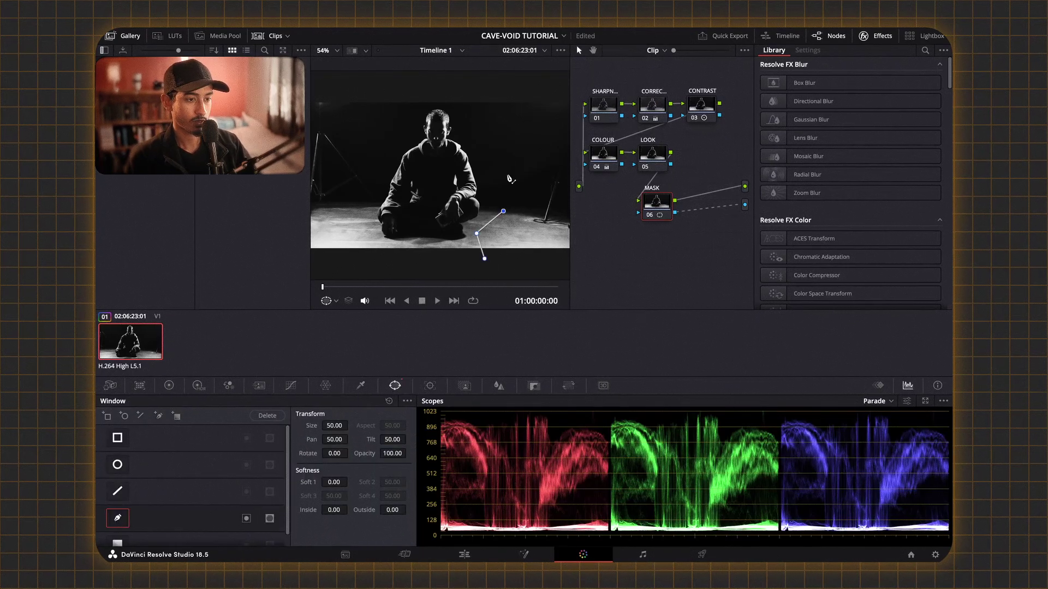
{"action": "left_click", "coordinate": [506, 152]}
{"action": "left_click", "coordinate": [502, 116]}
{"action": "left_click", "coordinate": [479, 88]}
Step: Finish the mask down the left side and bottom, close it, and set Soft 1 to 20.64
{"action": "left_click", "coordinate": [425, 87]}
{"action": "left_click", "coordinate": [412, 126]}
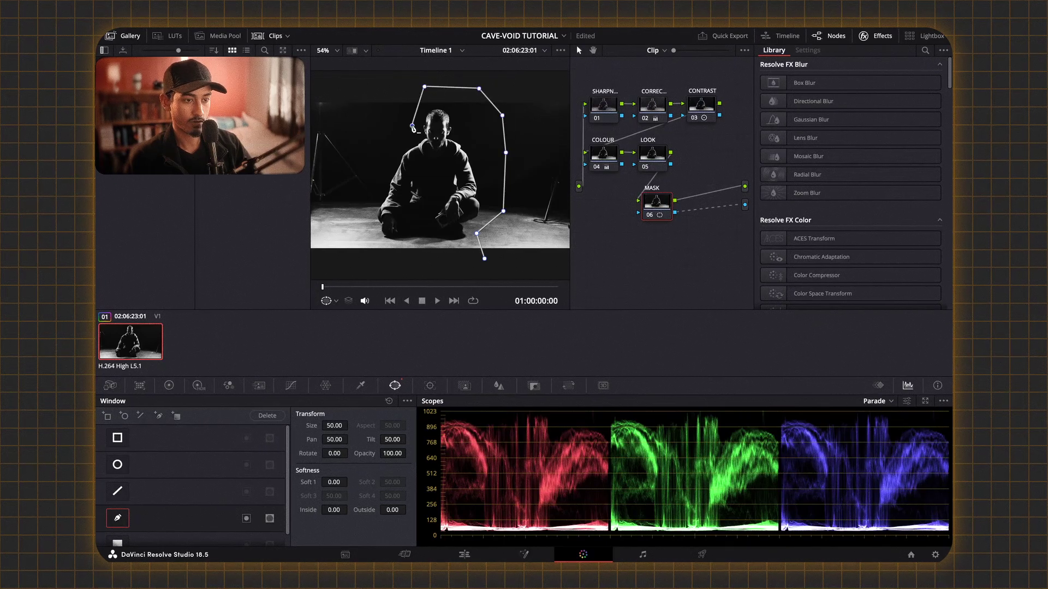
{"action": "left_click", "coordinate": [394, 144]}
{"action": "left_click", "coordinate": [375, 171]}
{"action": "left_click", "coordinate": [363, 208]}
{"action": "left_click", "coordinate": [362, 237]}
{"action": "left_click", "coordinate": [405, 256]}
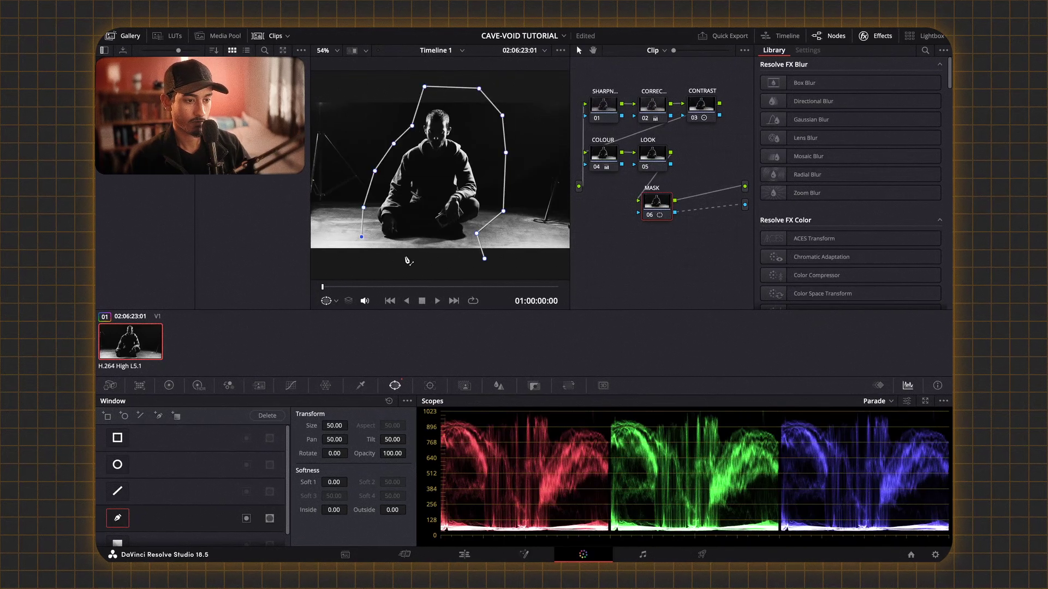
{"action": "left_click", "coordinate": [454, 263]}
{"action": "left_click", "coordinate": [484, 258]}
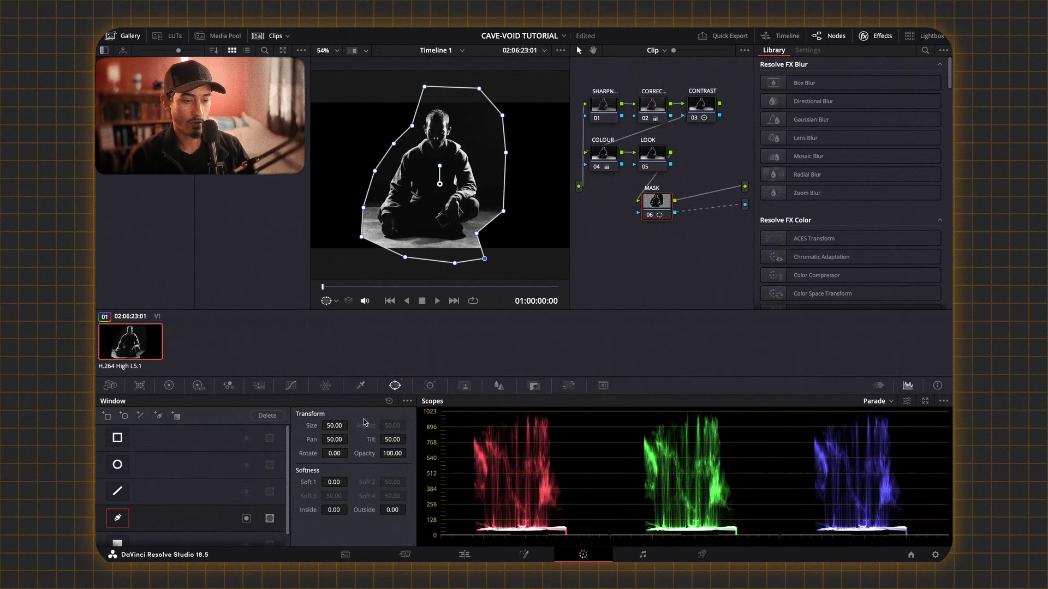
{"action": "left_click_drag", "start_coordinate": [334, 483], "coordinate": [351, 482]}
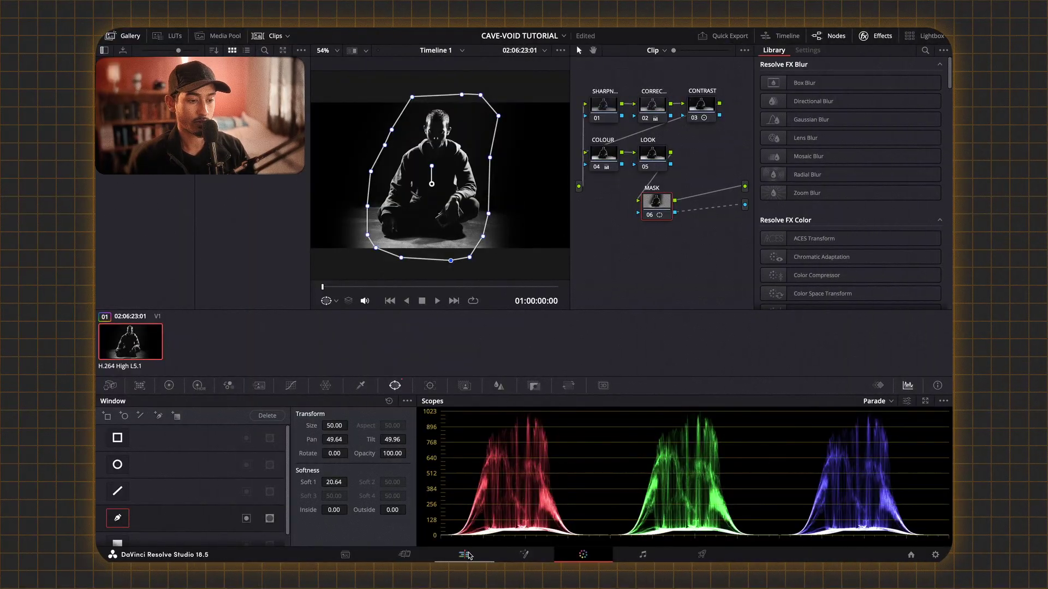
Step: On the Edit page, turn the timeline clip into a compound clip named STAGE ONE
{"action": "left_click", "coordinate": [464, 555]}
{"action": "right_click", "coordinate": [500, 479]}
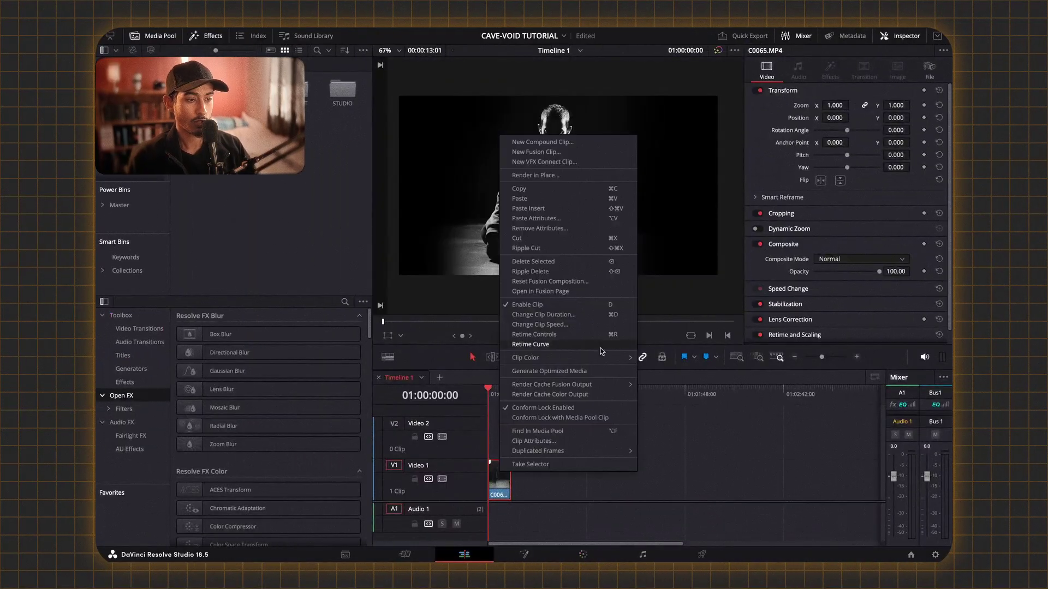
{"action": "left_click", "coordinate": [571, 143]}
{"action": "key", "text": "BackSpace"}
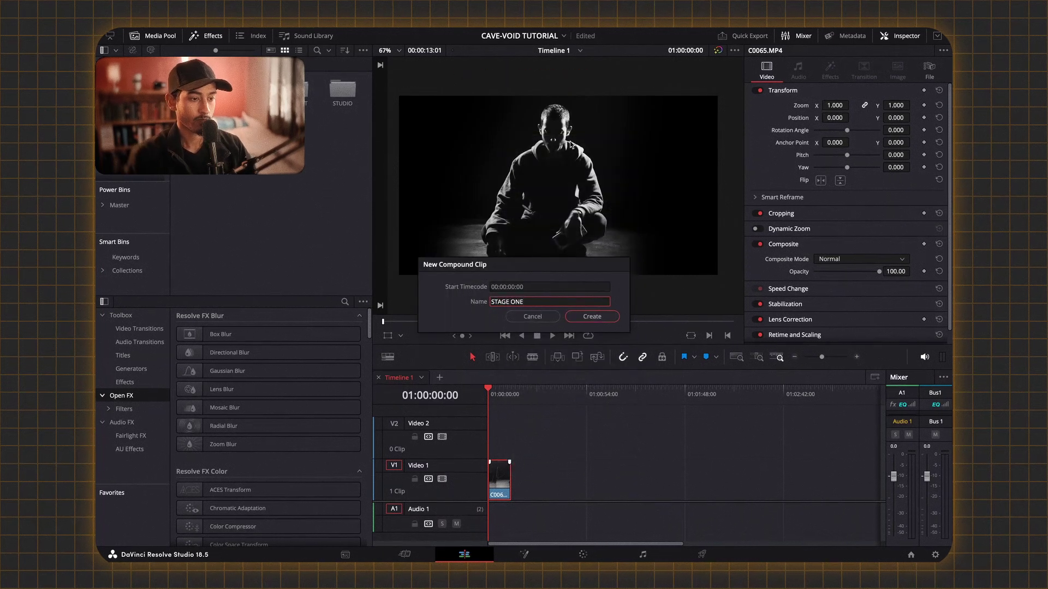
{"action": "left_click", "coordinate": [594, 317]}
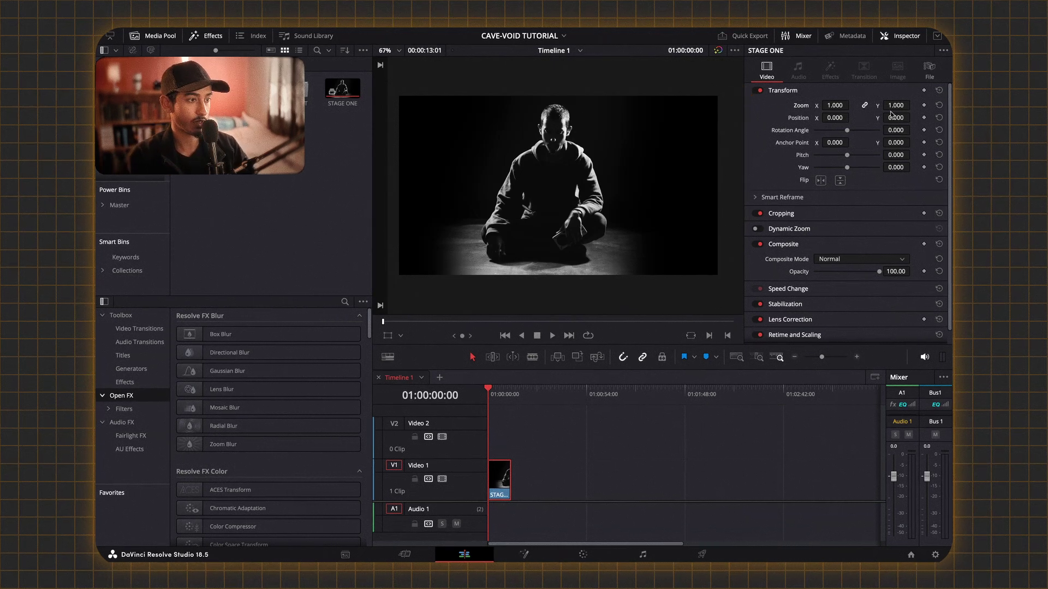
Step: Set STAGE ONE's Zoom to 0.580, Position Y to 180 and Rotation to 1.200
{"action": "left_click_drag", "start_coordinate": [835, 105], "coordinate": [807, 105]}
{"action": "left_click_drag", "start_coordinate": [895, 117], "coordinate": [913, 117]}
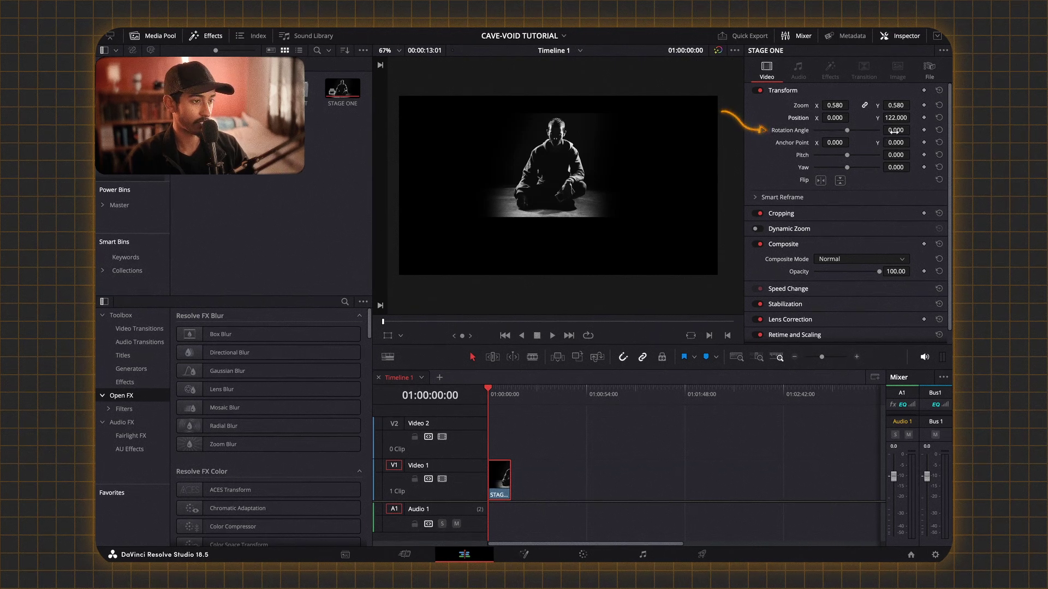
{"action": "left_click_drag", "start_coordinate": [893, 131], "coordinate": [903, 130]}
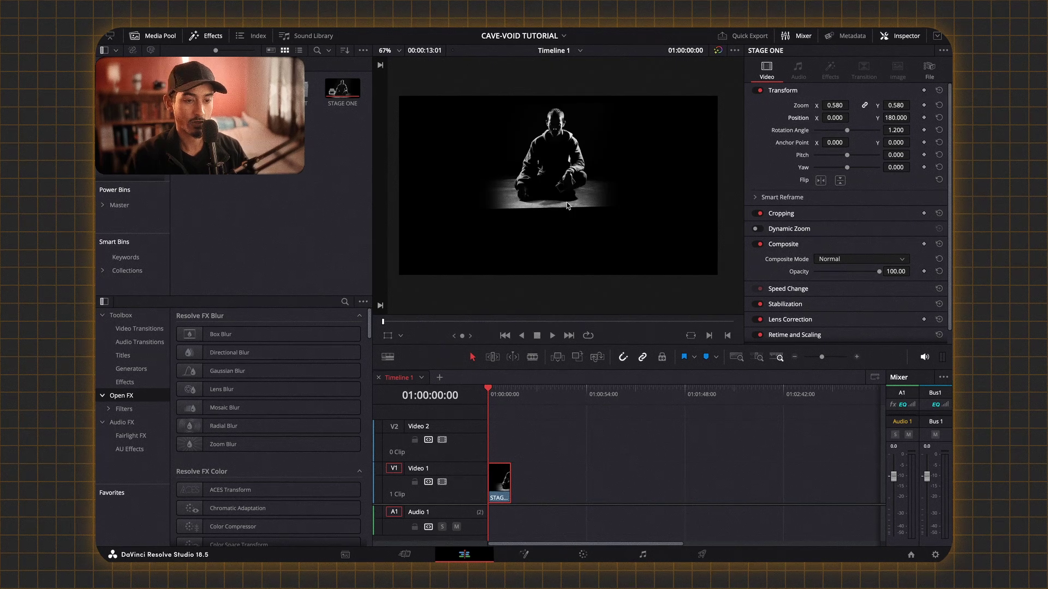
Step: Apply the Mirrors effect to the V1 clip with Angle 90 and Position Y 0.455
{"action": "left_click", "coordinate": [344, 302]}
{"action": "type", "text": "MI"}
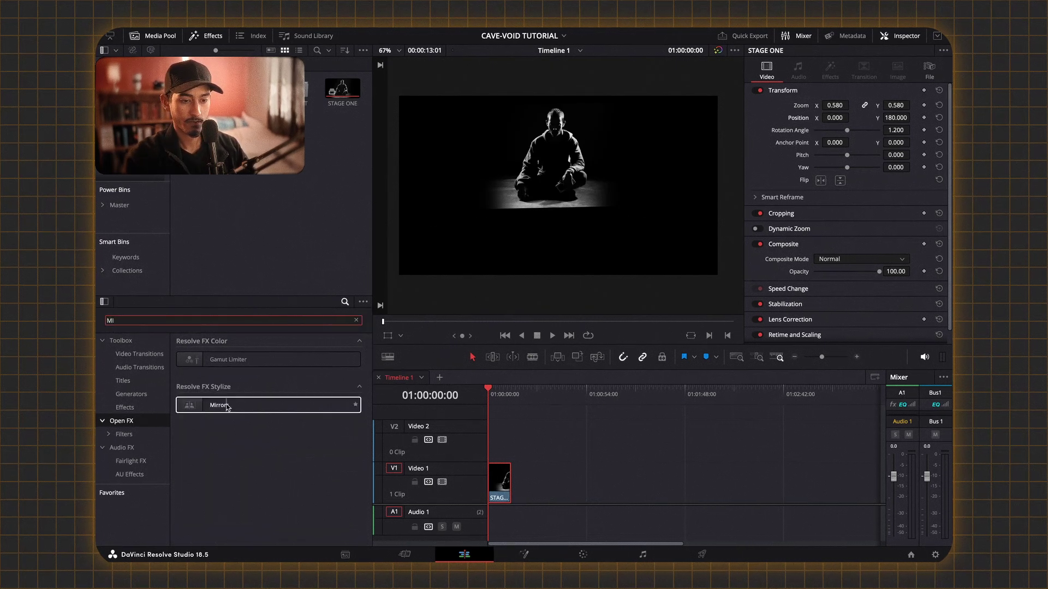
{"action": "left_click_drag", "start_coordinate": [227, 404], "coordinate": [507, 485]}
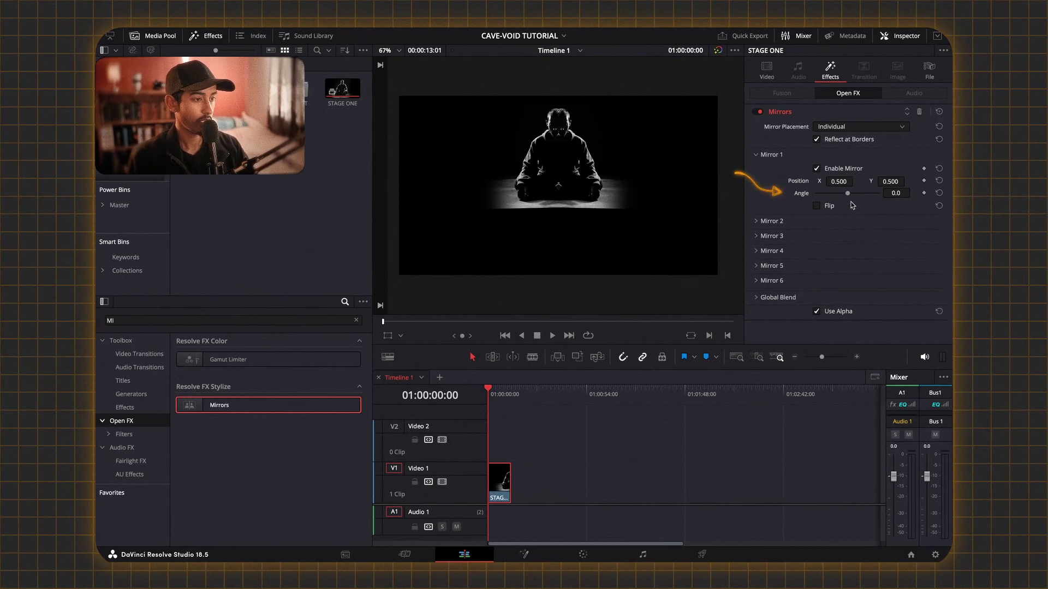
{"action": "left_click_drag", "start_coordinate": [848, 194], "coordinate": [883, 204]}
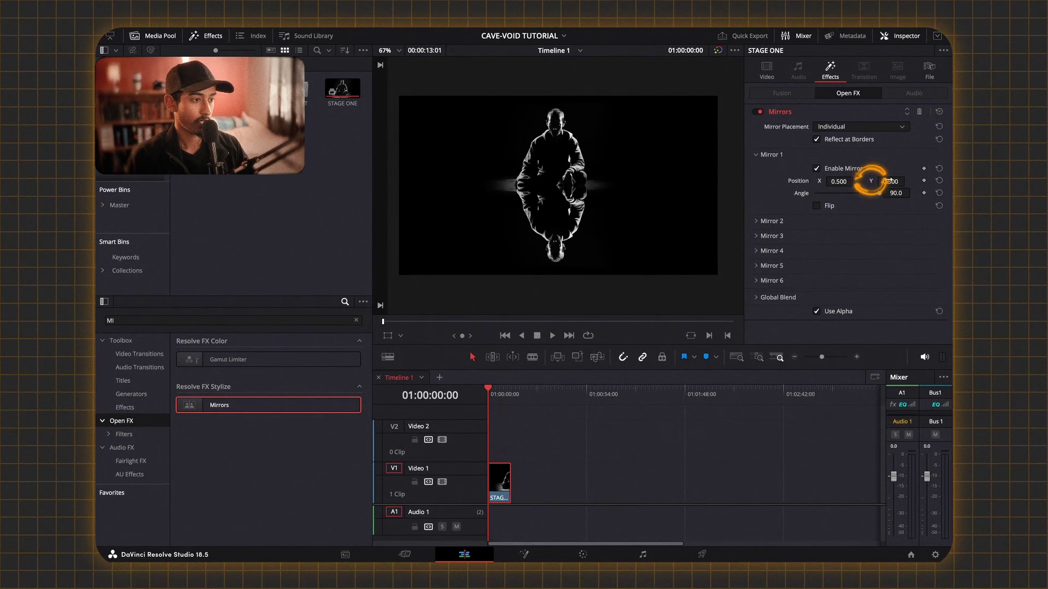
{"action": "mouse_move", "coordinate": [889, 182]}
{"action": "left_mouse_down"}
{"action": "mouse_move", "coordinate": [908, 181]}
{"action": "mouse_move", "coordinate": [896, 181]}
{"action": "left_mouse_up"}
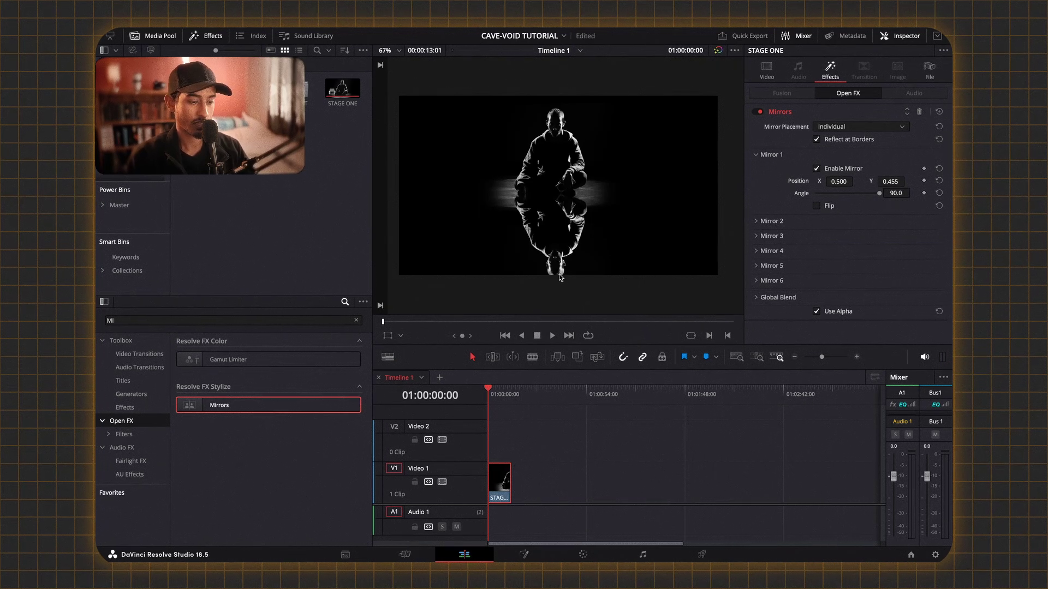
Step: Preview the mirrored reflection, then open STAGE ONE on the Color page showing node 01
{"action": "key", "text": "space"}
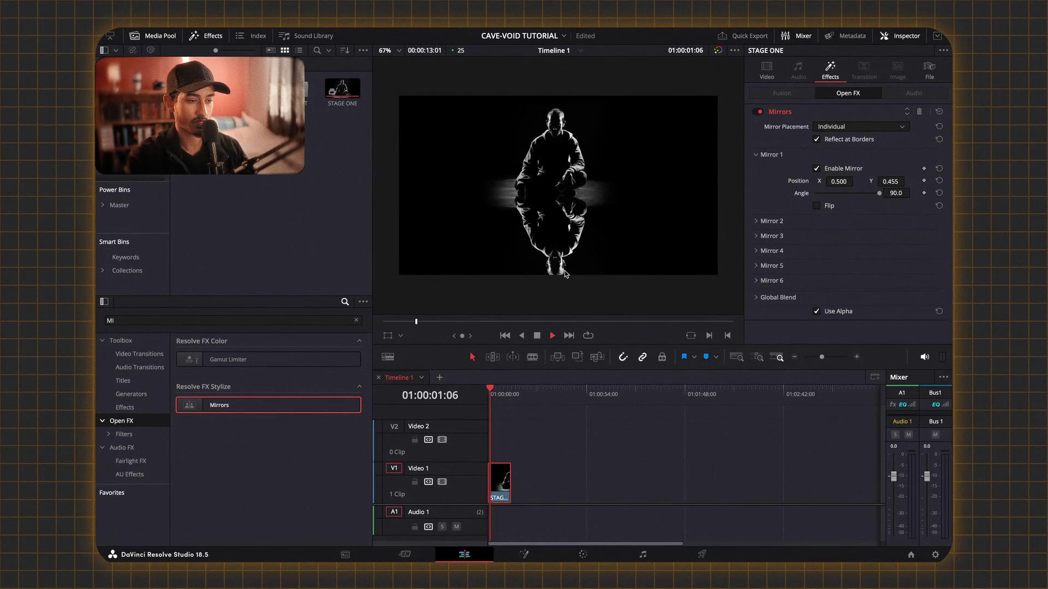
{"action": "key", "text": "space"}
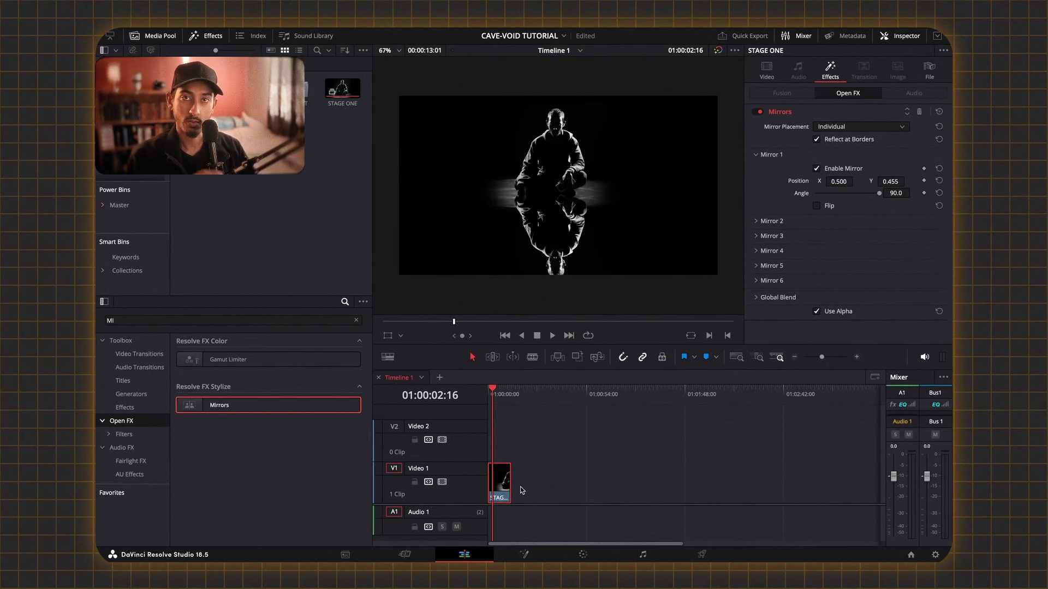
{"action": "left_click", "coordinate": [582, 556]}
{"action": "left_click_drag", "start_coordinate": [636, 134], "coordinate": [625, 116]}
Step: Apply the Ripples effect from the Library to node 01 and scrub to preview it
{"action": "left_click", "coordinate": [925, 51]}
{"action": "type", "text": "RIP"}
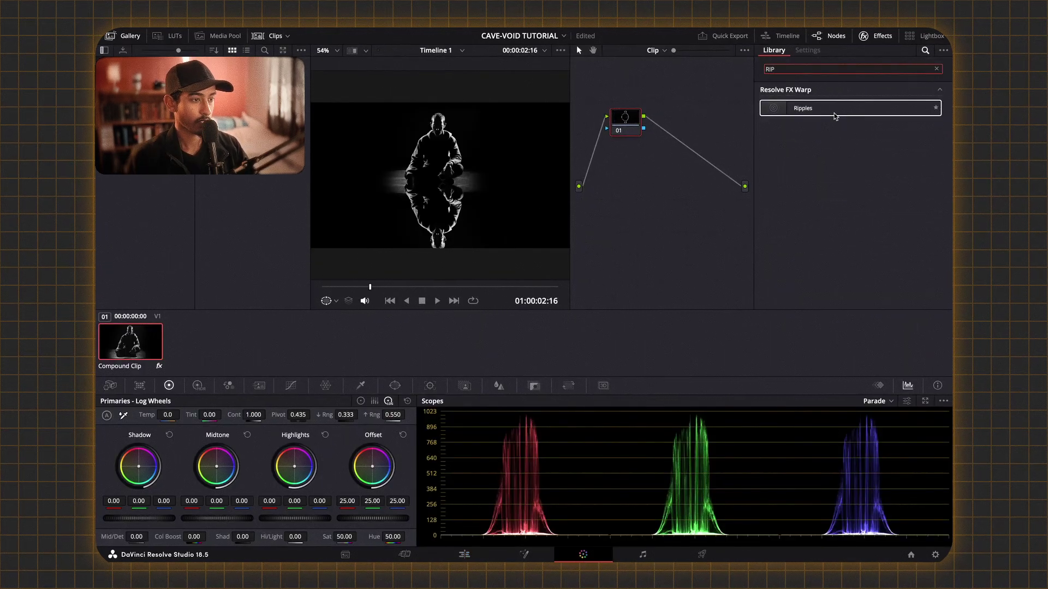
{"action": "left_click_drag", "start_coordinate": [836, 108], "coordinate": [620, 125]}
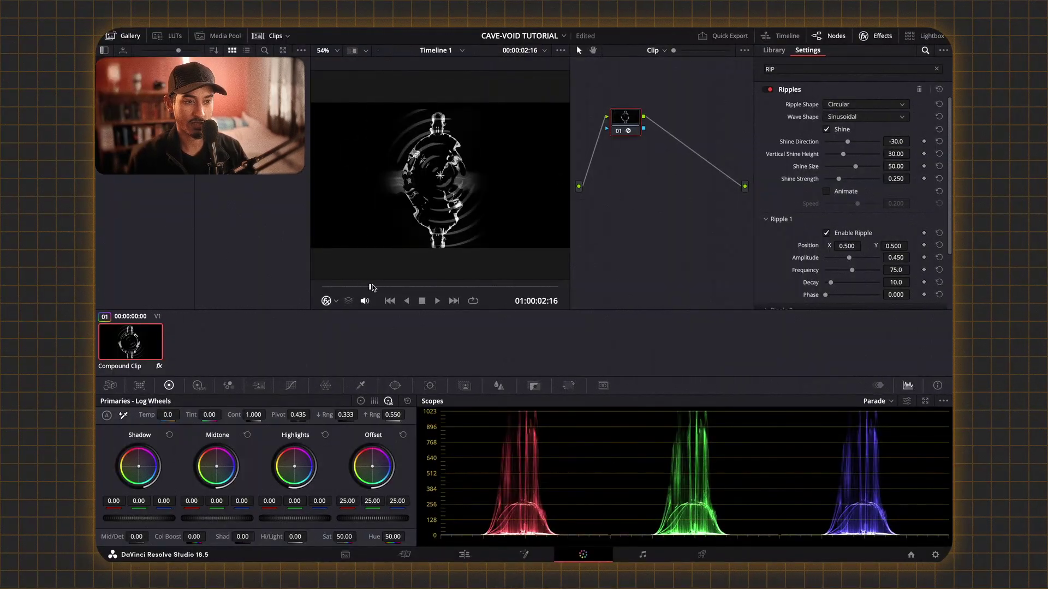
{"action": "left_click", "coordinate": [388, 287]}
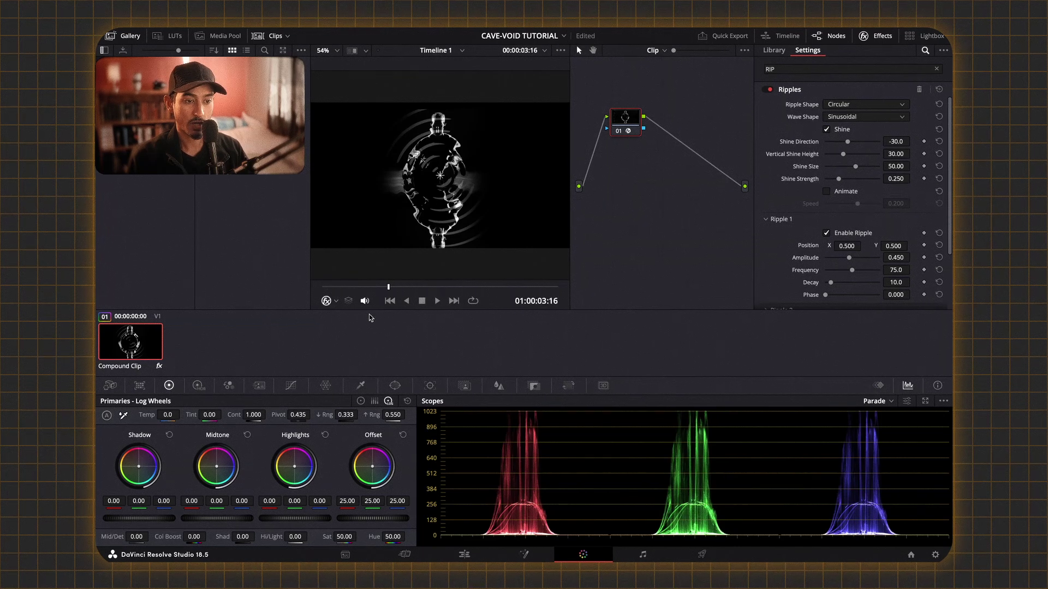
{"action": "mouse_move", "coordinate": [389, 287]}
{"action": "left_mouse_down"}
{"action": "mouse_move", "coordinate": [423, 287]}
{"action": "mouse_move", "coordinate": [376, 288]}
{"action": "left_mouse_up"}
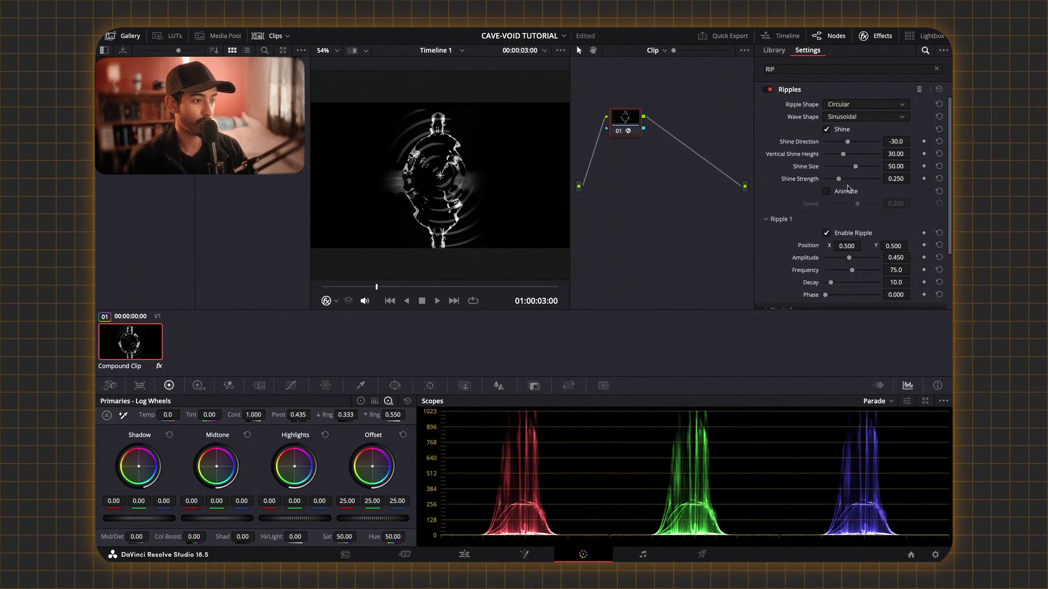
Step: Set Ripples Shine Strength to 0, enable Animate, and play back the result
{"action": "left_click_drag", "start_coordinate": [839, 180], "coordinate": [820, 181]}
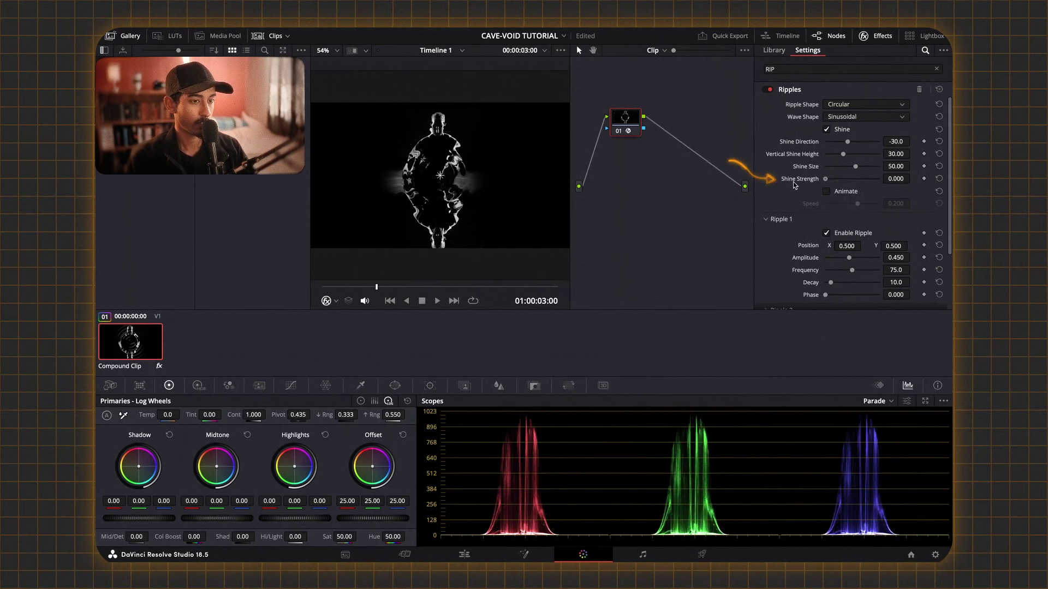
{"action": "left_click", "coordinate": [826, 191]}
{"action": "key", "text": "space"}
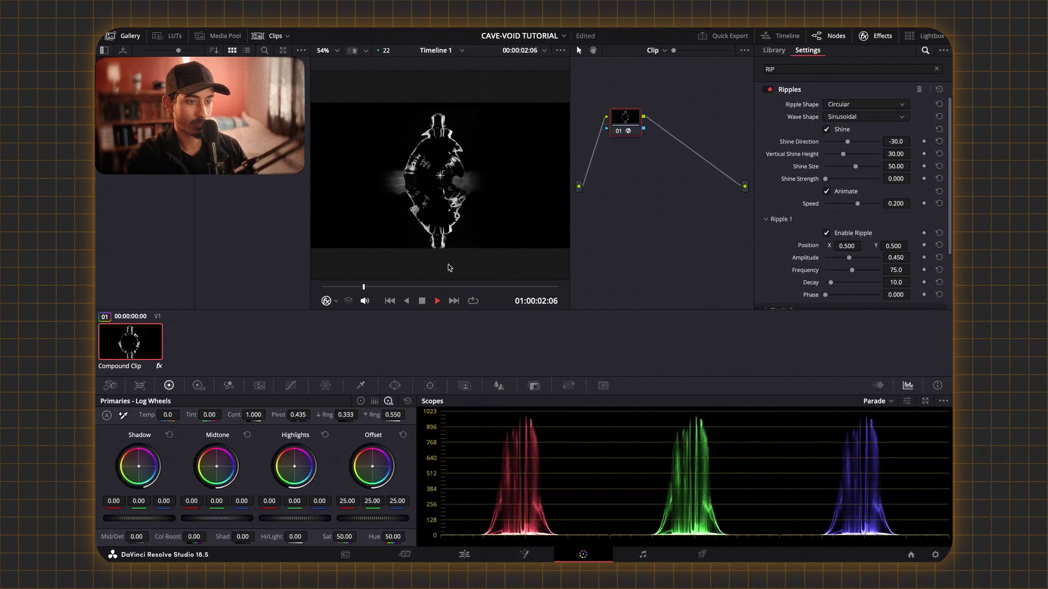
{"action": "key", "text": "space"}
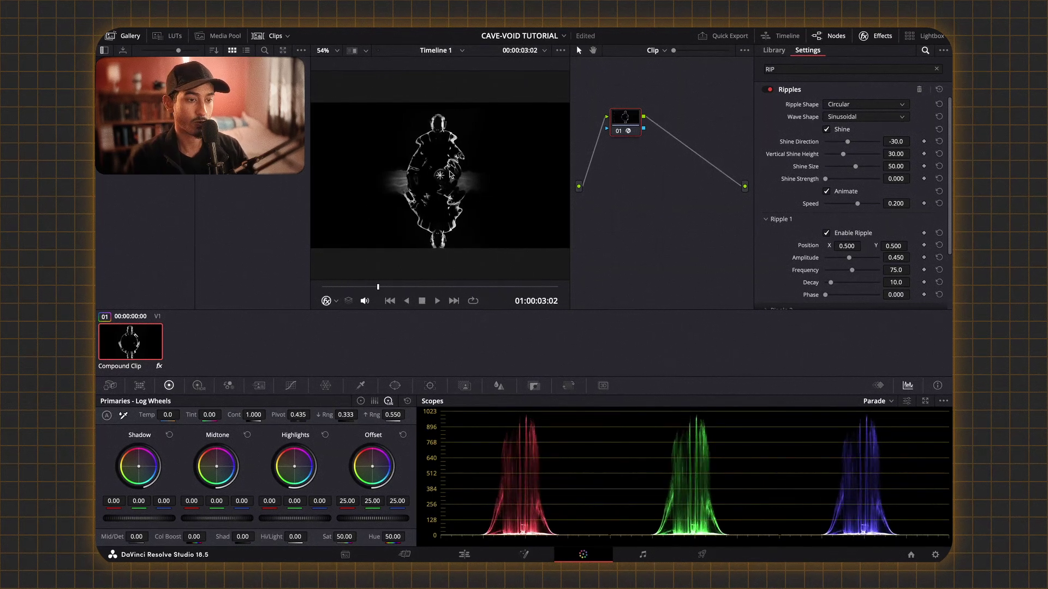
Step: Move the Ripple 1 centre below the mirrored figure to X 0.492, Y -0.144 and preview it
{"action": "left_click_drag", "start_coordinate": [450, 175], "coordinate": [438, 269]}
{"action": "left_click_drag", "start_coordinate": [378, 288], "coordinate": [355, 289]}
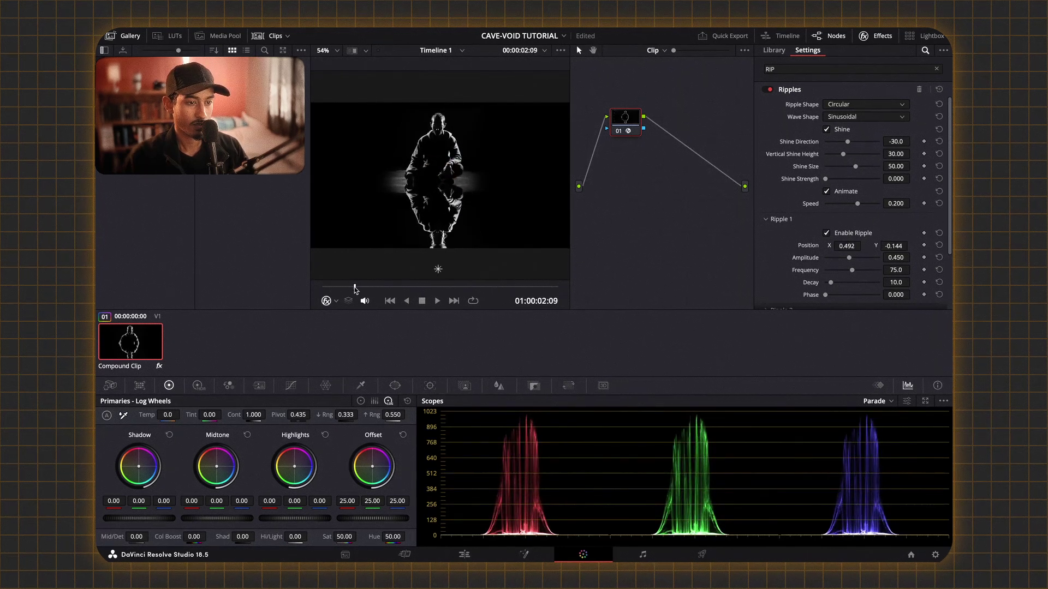
{"action": "key", "text": "space"}
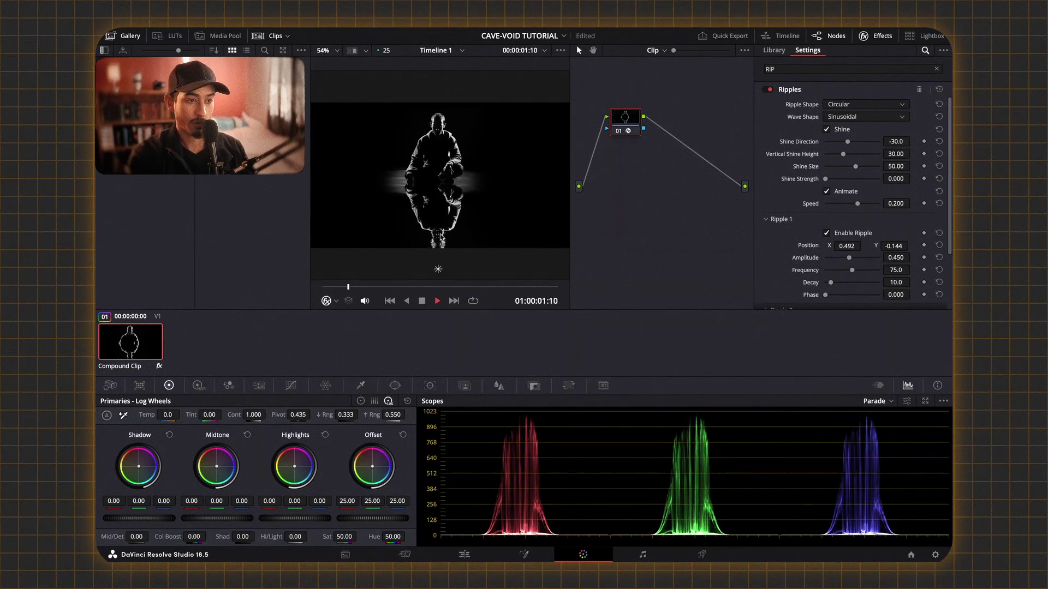
{"action": "key", "text": "space"}
Step: Zoom in and play back to inspect the ripples in the reflection up close
{"action": "scroll", "coordinate": [441, 238], "scroll_direction": "up", "scroll_amount": 5}
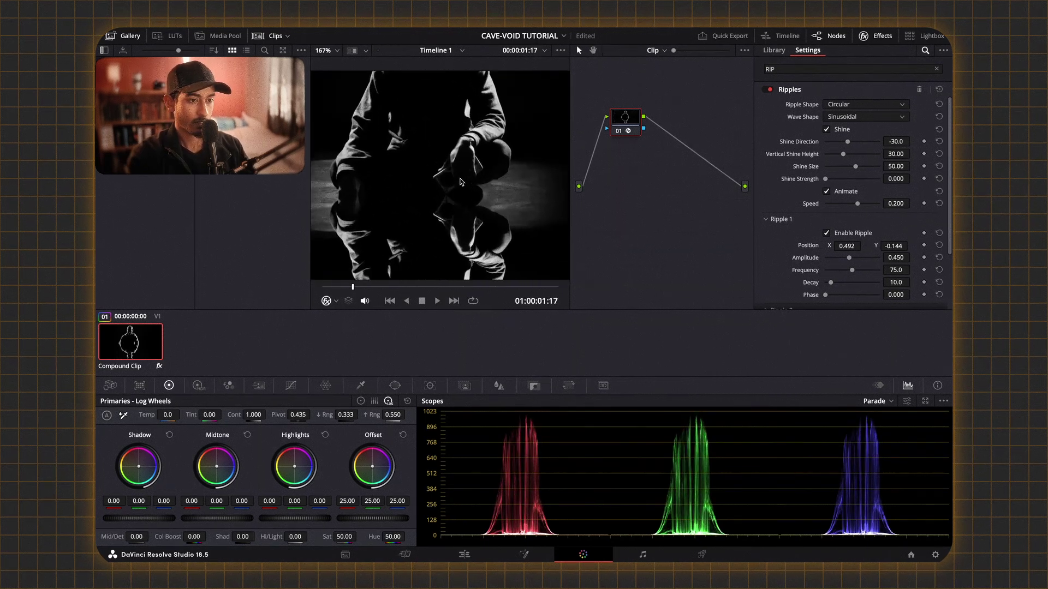
{"action": "scroll", "coordinate": [460, 181], "scroll_direction": "up", "scroll_amount": 3}
{"action": "key", "text": "space"}
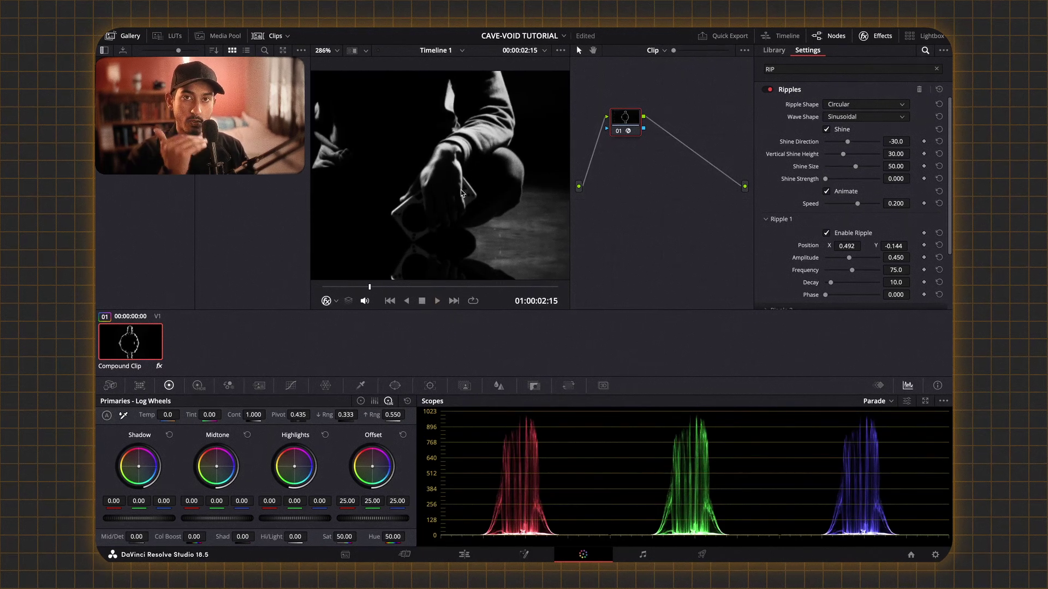
{"action": "scroll", "coordinate": [460, 188], "scroll_direction": "down", "scroll_amount": 5}
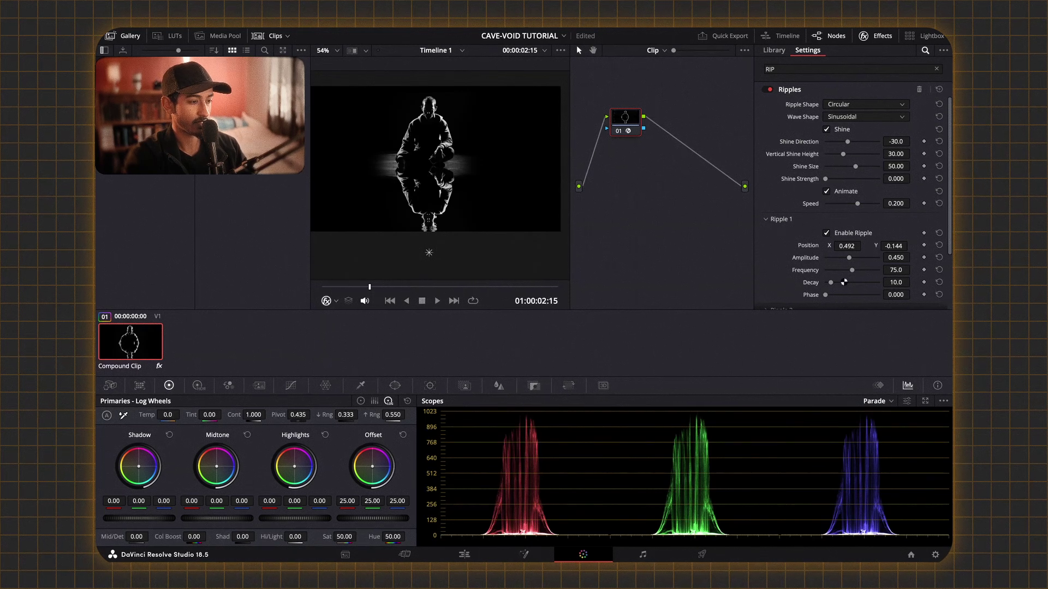
Step: Raise Ripple 1's Decay from 10.0 to 24.8 and play back the rippled reflection
{"action": "left_click_drag", "start_coordinate": [833, 288], "coordinate": [834, 288]}
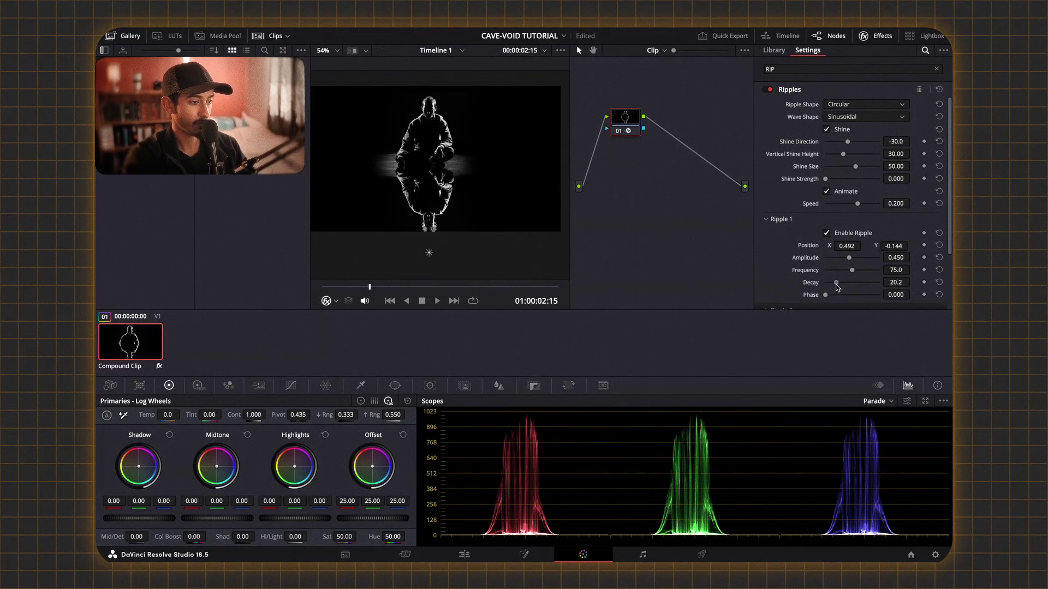
{"action": "scroll", "coordinate": [437, 209], "scroll_direction": "up", "scroll_amount": 3}
{"action": "key", "text": "space"}
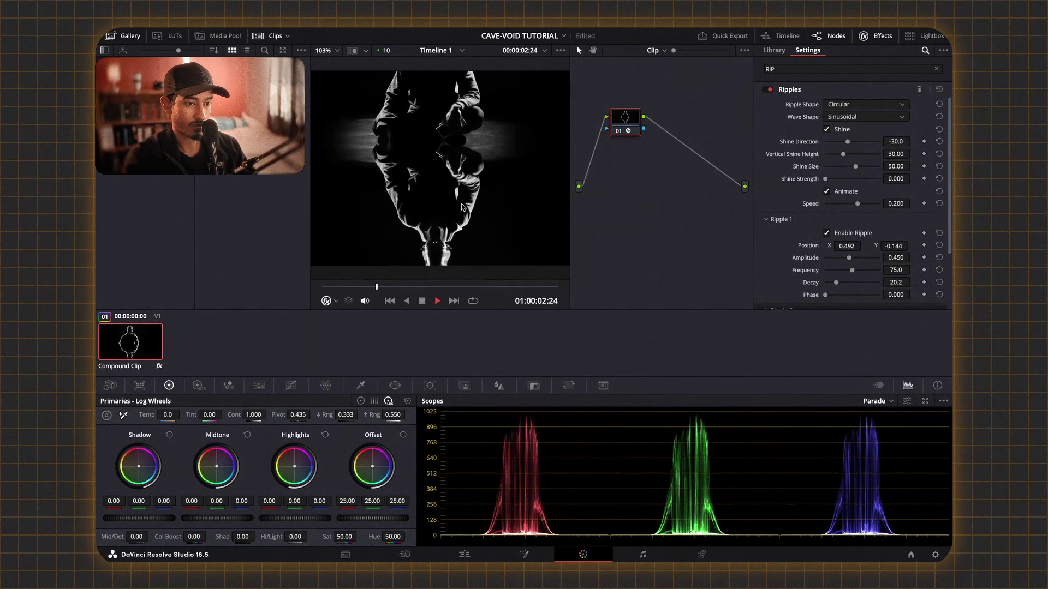
{"action": "key", "text": "space"}
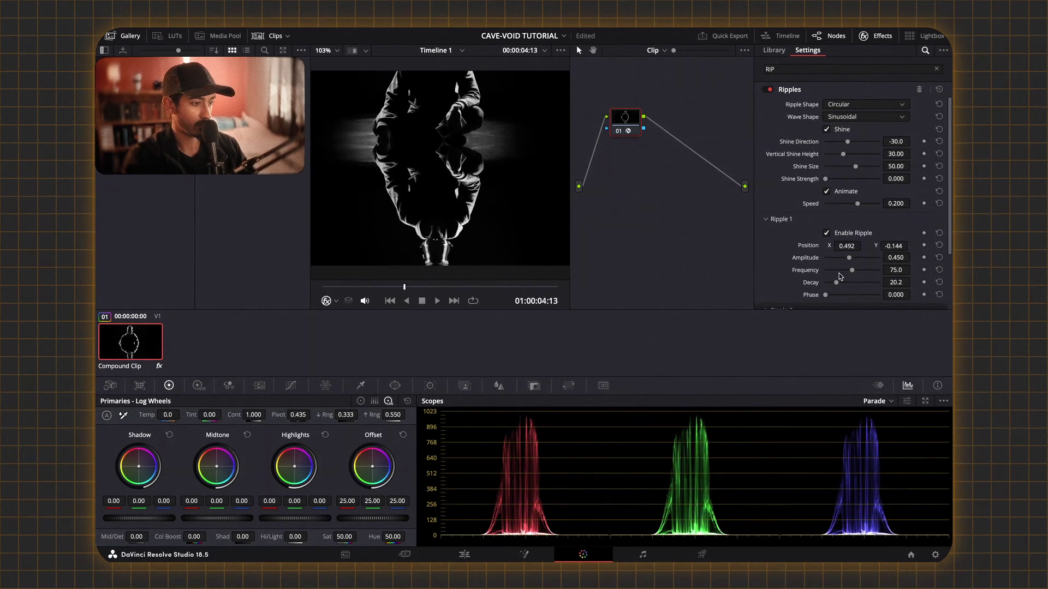
{"action": "left_click_drag", "start_coordinate": [838, 287], "coordinate": [838, 285]}
{"action": "scroll", "coordinate": [444, 228], "scroll_direction": "up", "scroll_amount": 5}
{"action": "key", "text": "space"}
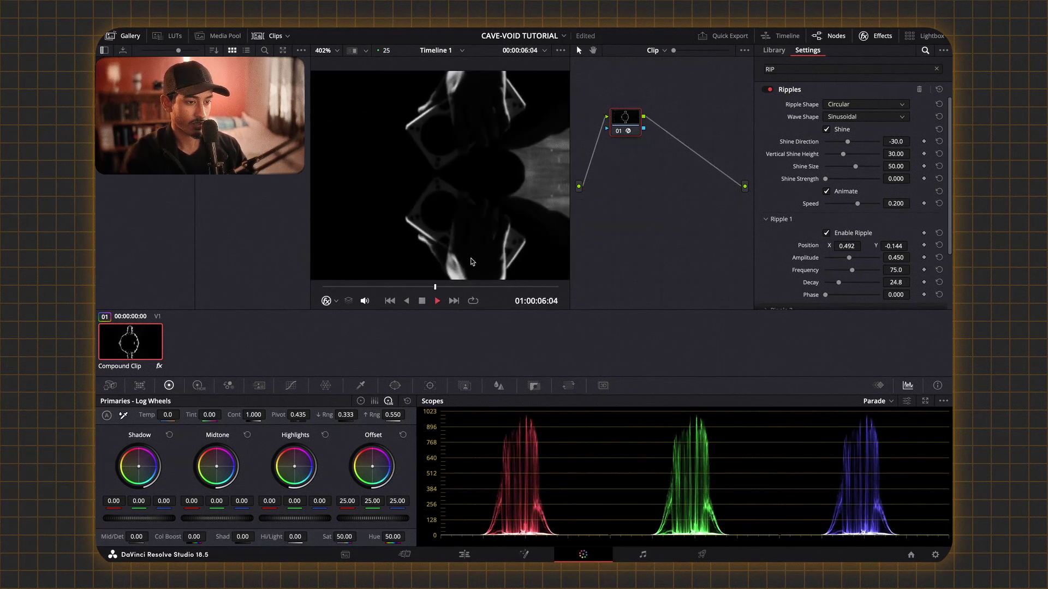